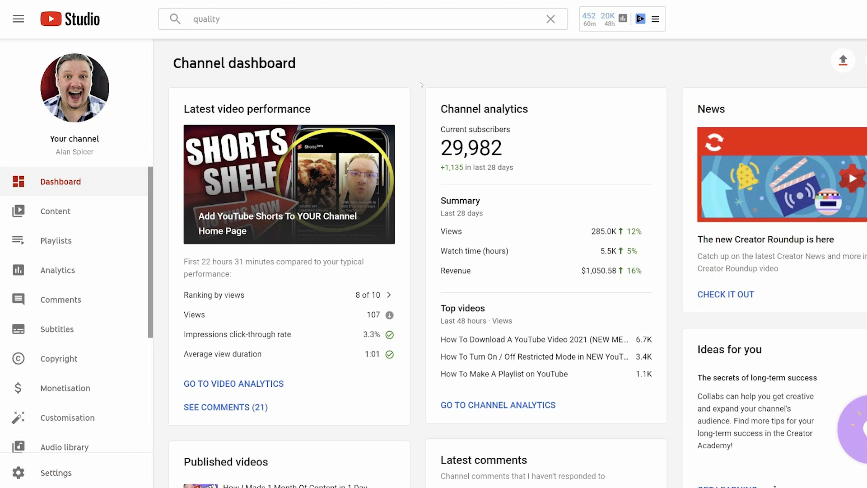
- Review the upload-default ad types in channel settings, leaving Non-skippable video ads enabled
click(81, 472)
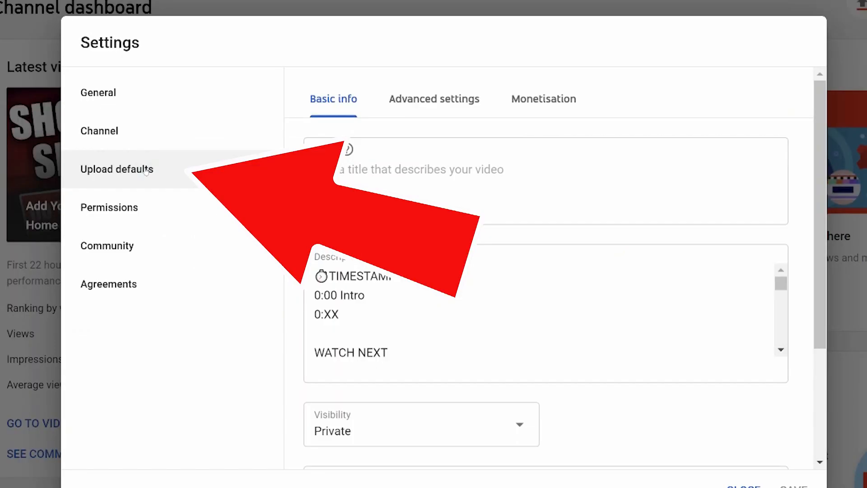
click(566, 100)
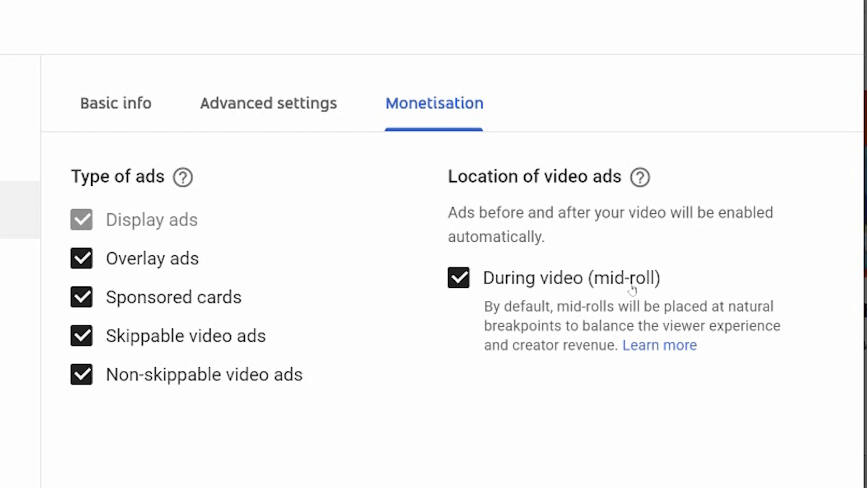
click(83, 374)
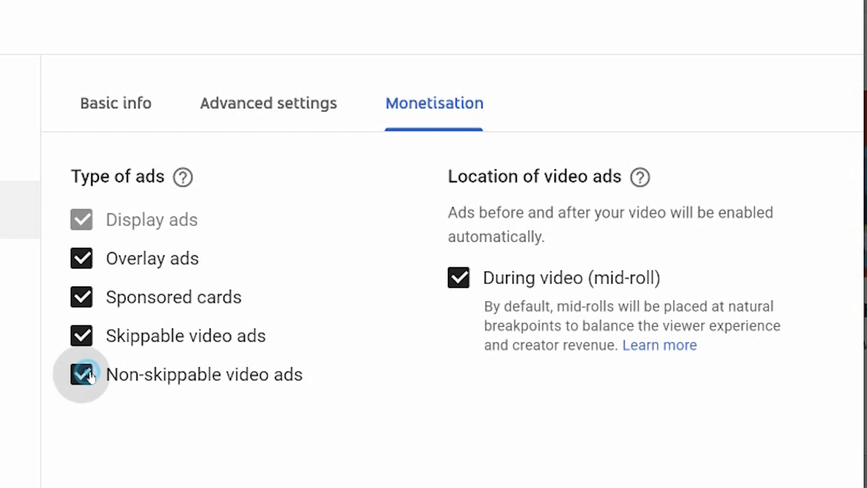
click(83, 374)
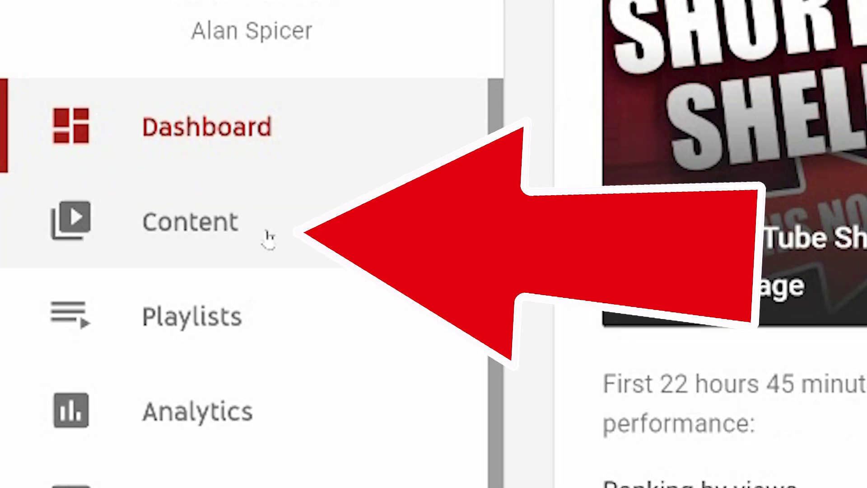
- From the Content list, check the latest video's monetisation and enter the Shorts video's monetisation settings
click(71, 212)
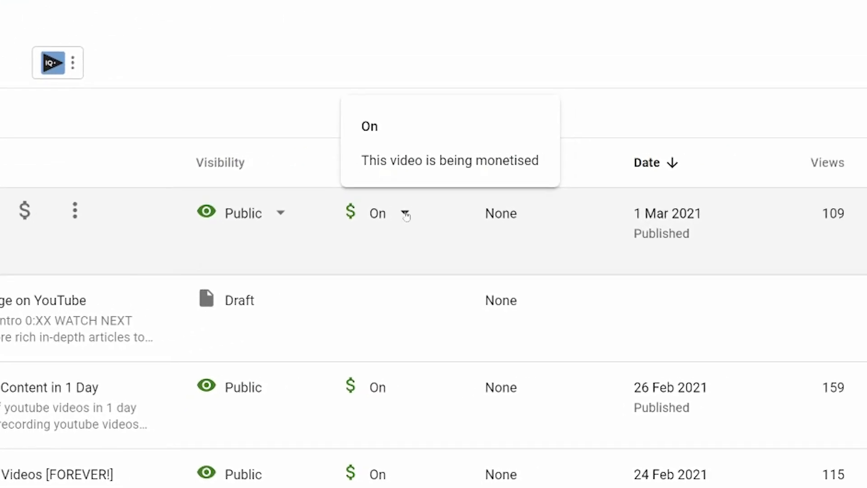
click(406, 214)
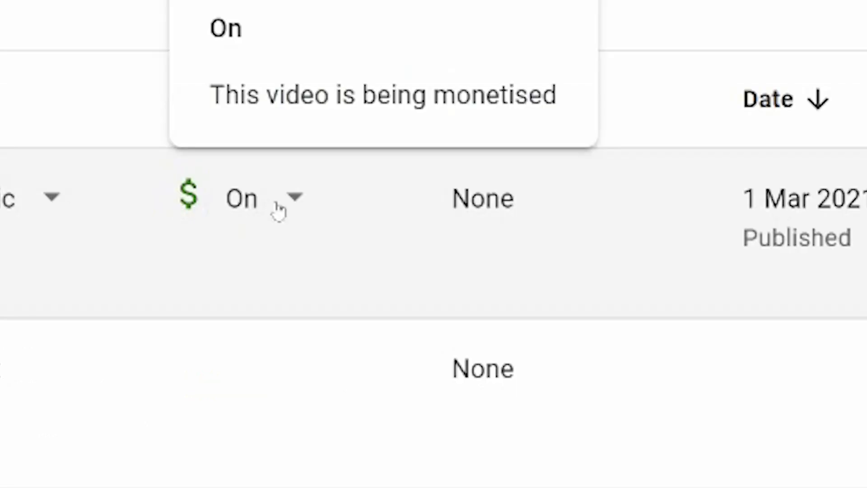
click(298, 198)
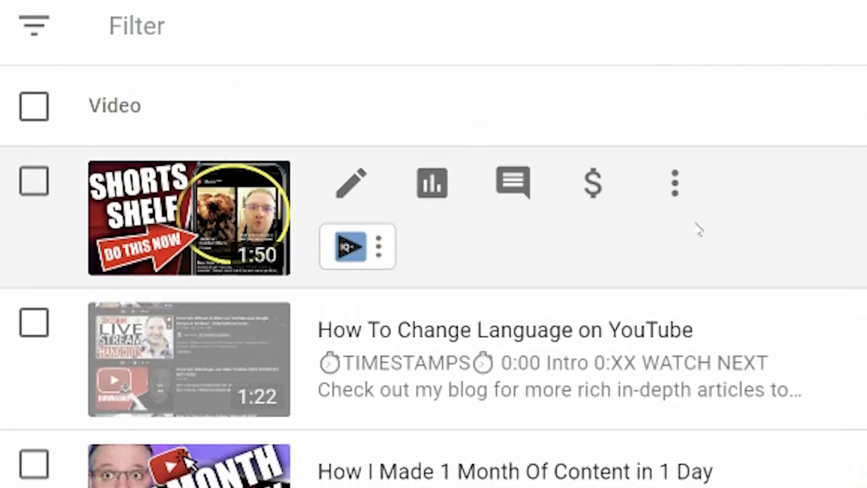
click(594, 183)
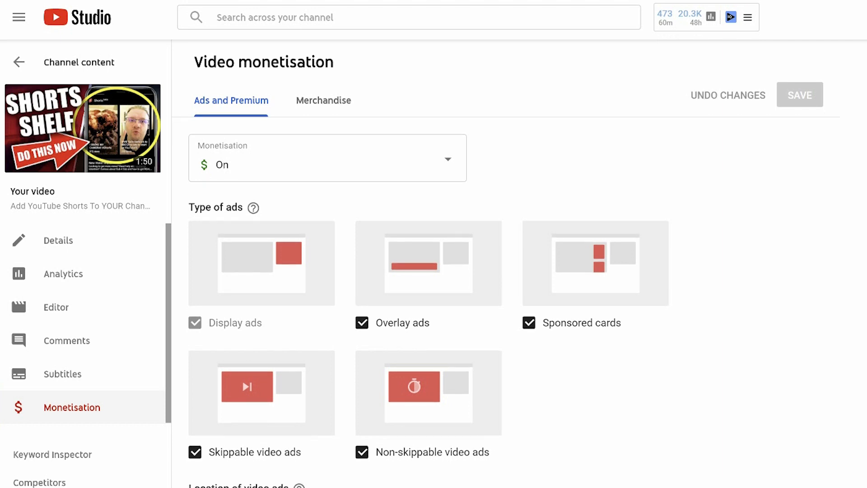
scroll(434, 272, down, 3)
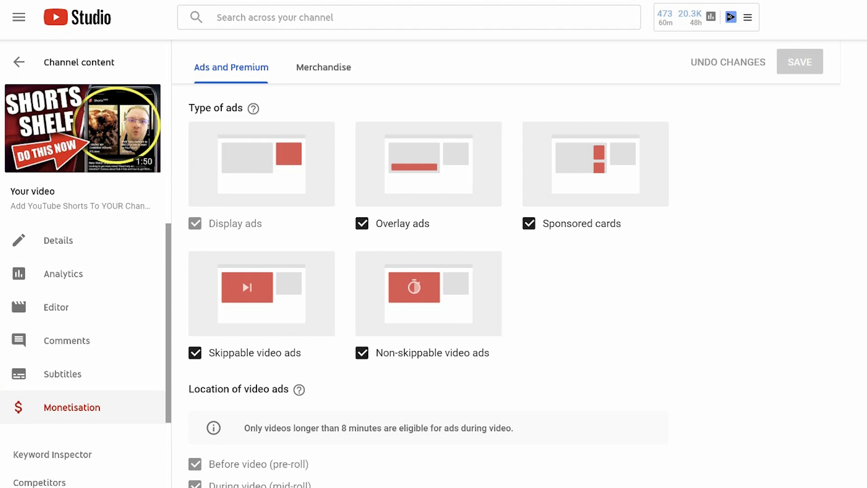
scroll(427, 271, up, 3)
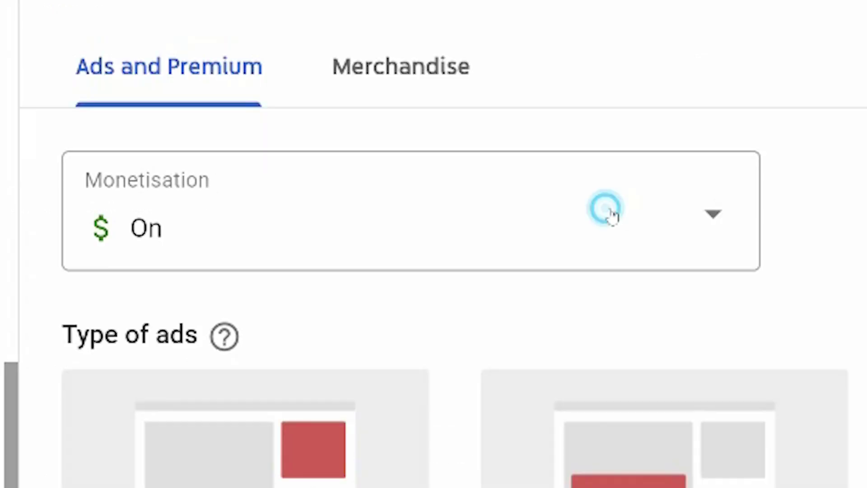
- Set the Shorts video's monetisation to Off and confirm with DONE
click(406, 166)
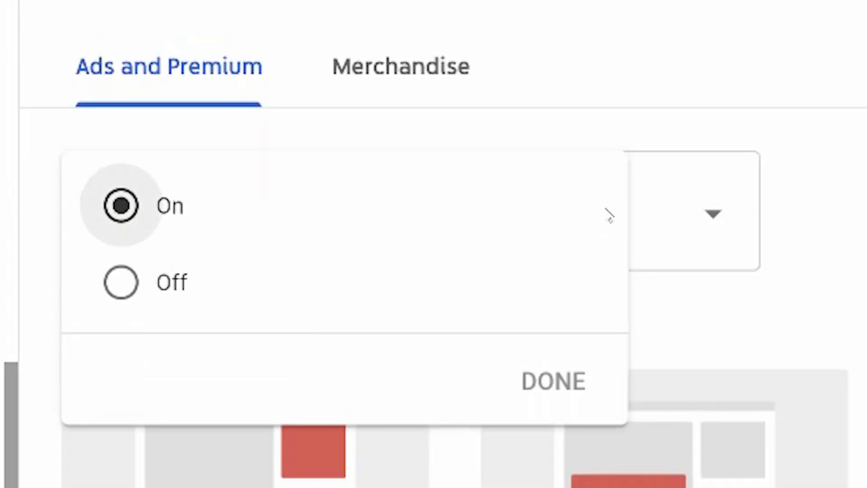
click(857, 218)
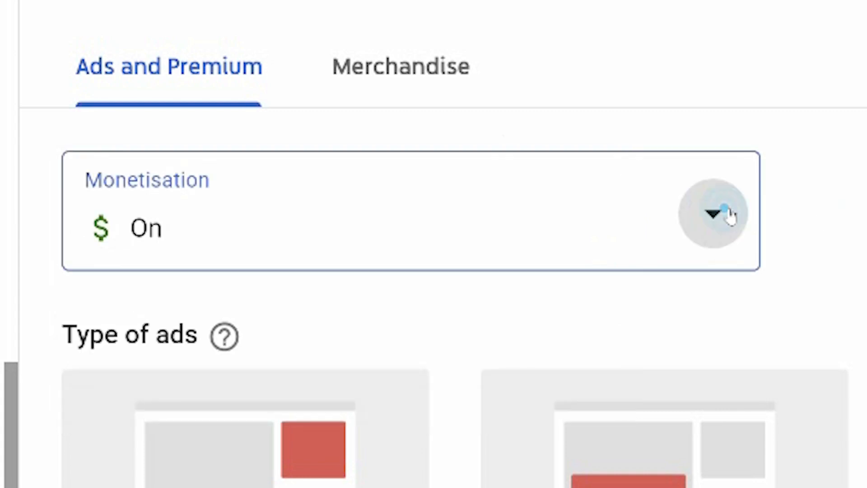
click(715, 215)
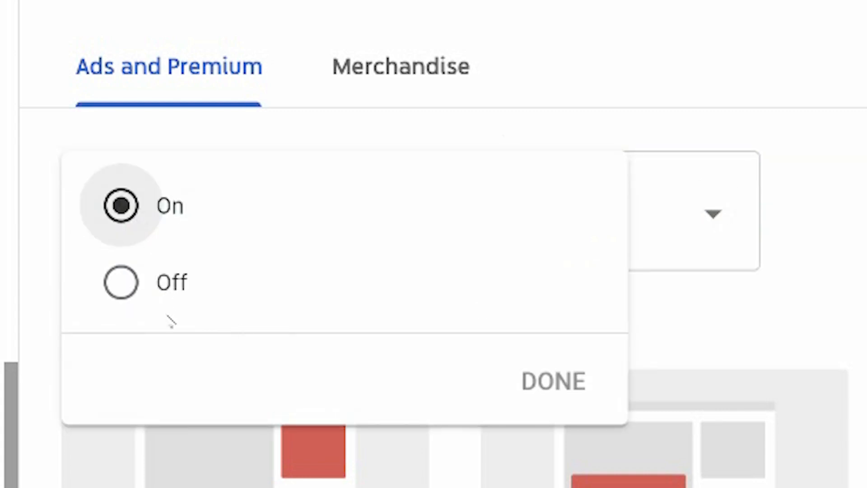
click(121, 282)
click(554, 382)
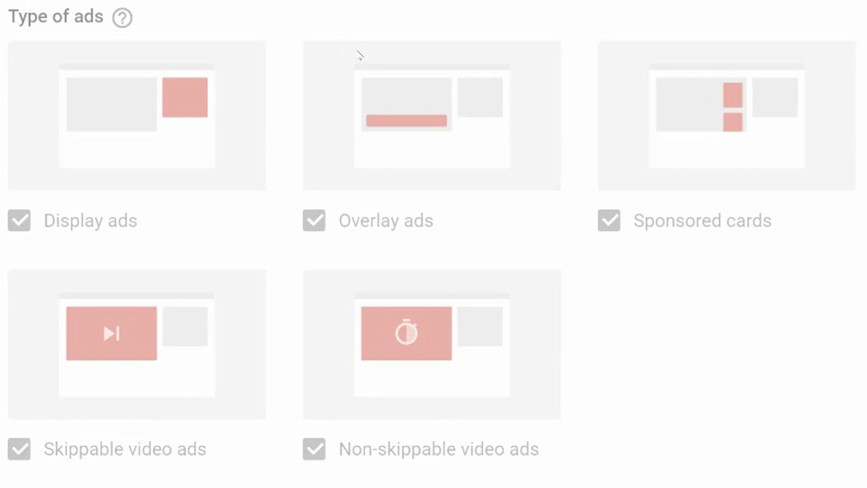